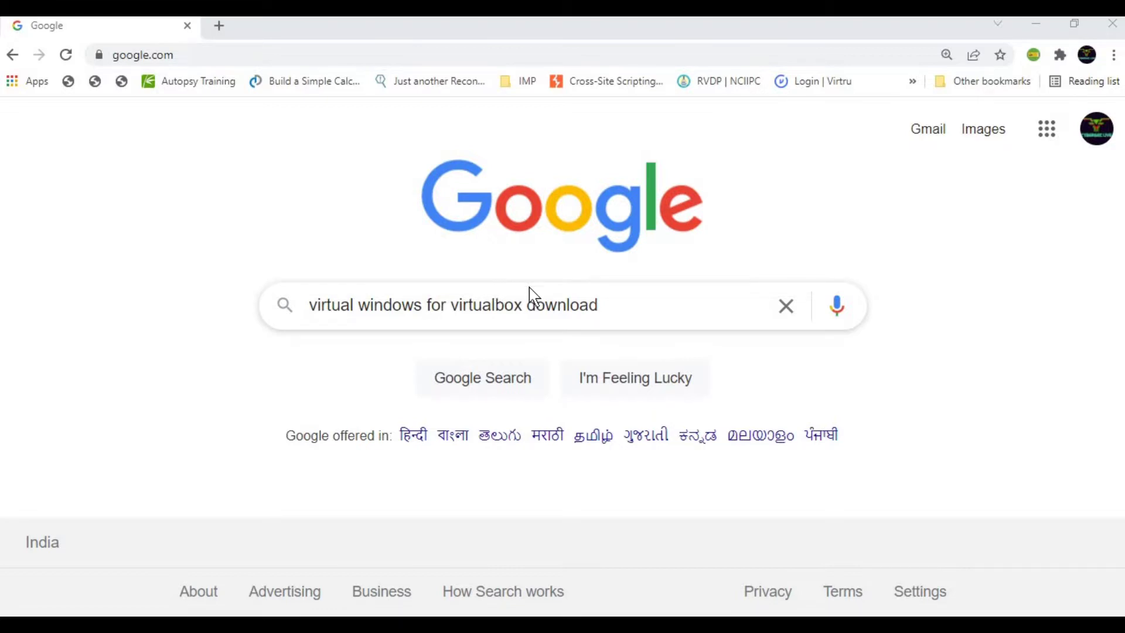
- Focus the Google search box that holds the 'virtual windows for virtualbox download' query
click(659, 306)
- Run the VirtualBox search and open the Microsoft Developer 'Download a Windows virtual machine' result in a new tab
key(Return)
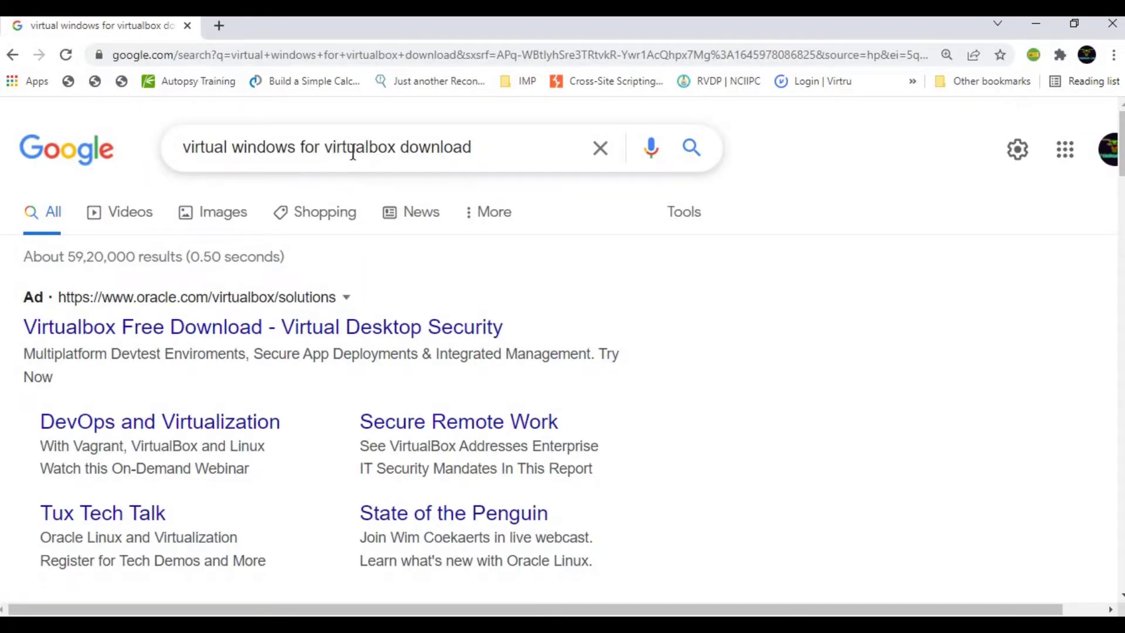
scroll(549, 286, down, 5)
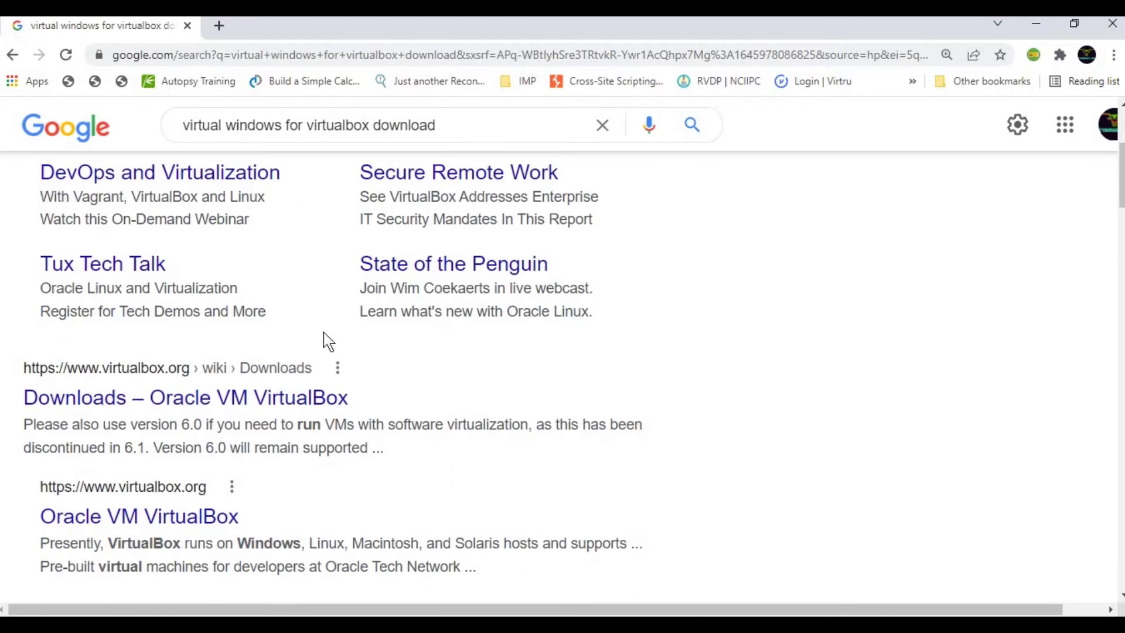
scroll(324, 332, up, 4)
scroll(324, 332, down, 7)
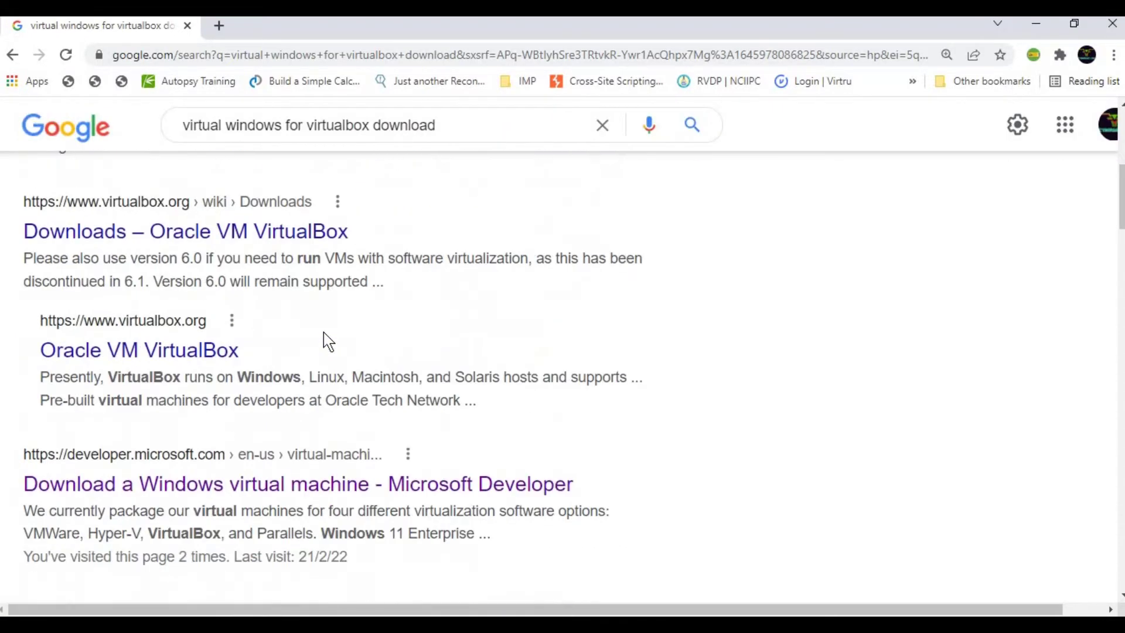
scroll(324, 333, down, 3)
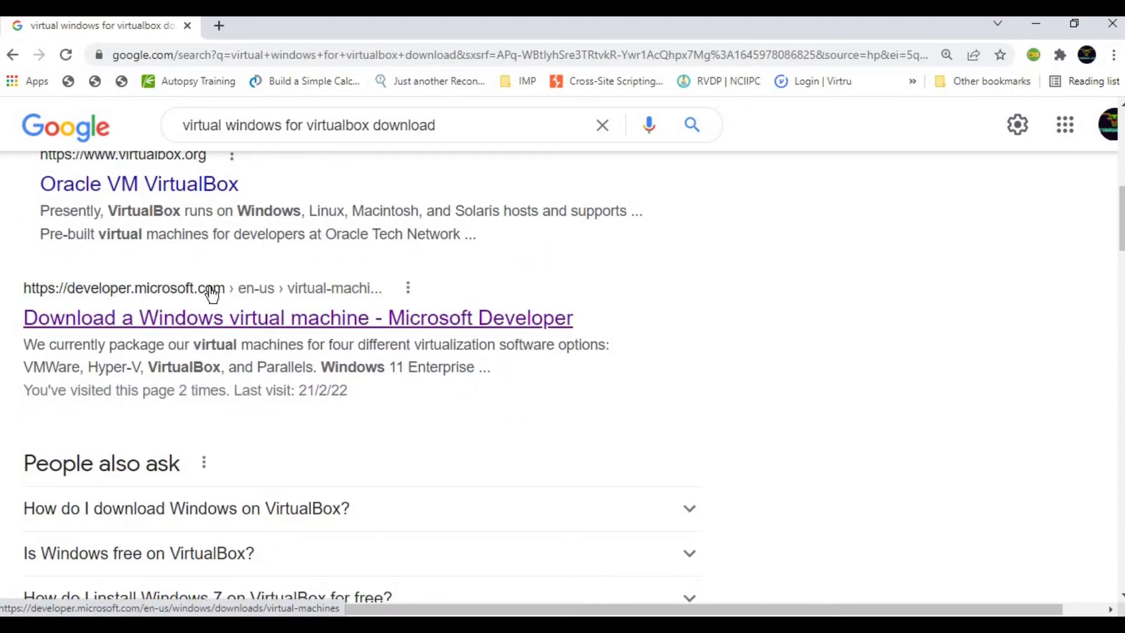
right_click(313, 318)
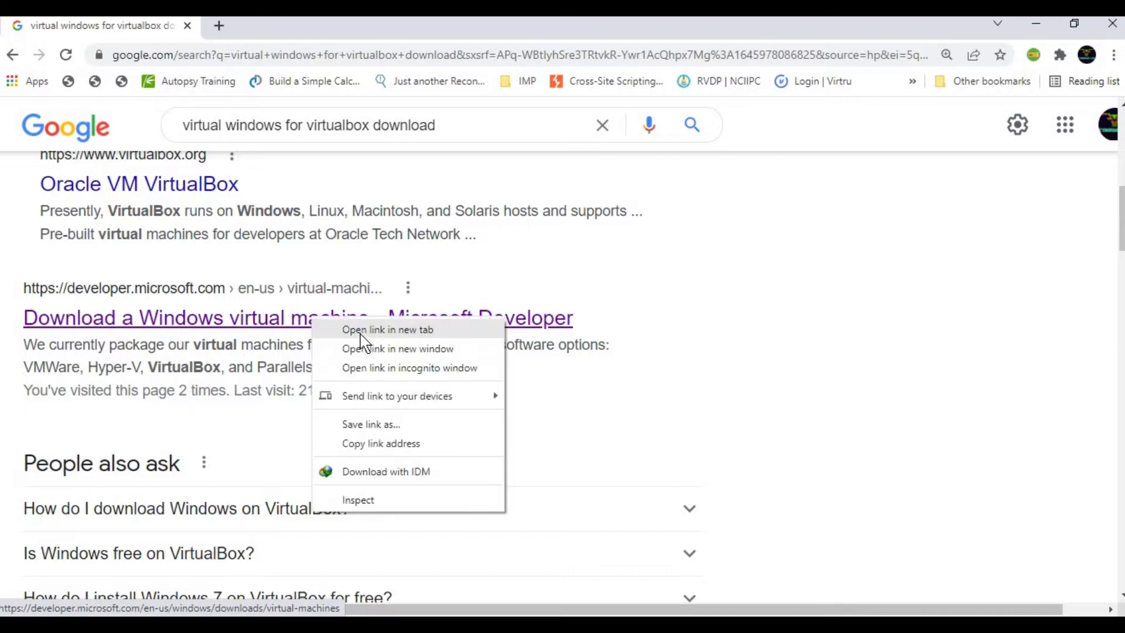
click(363, 330)
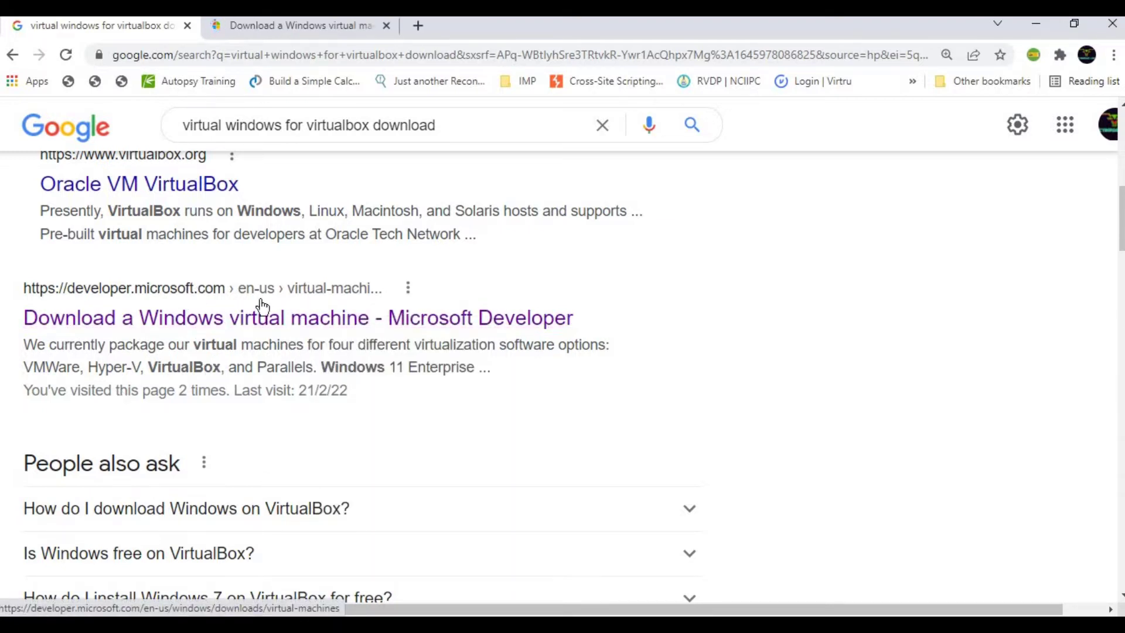
- Review the Windows 11 Enterprise 20 GB VM download page, then return to the Google results
click(287, 27)
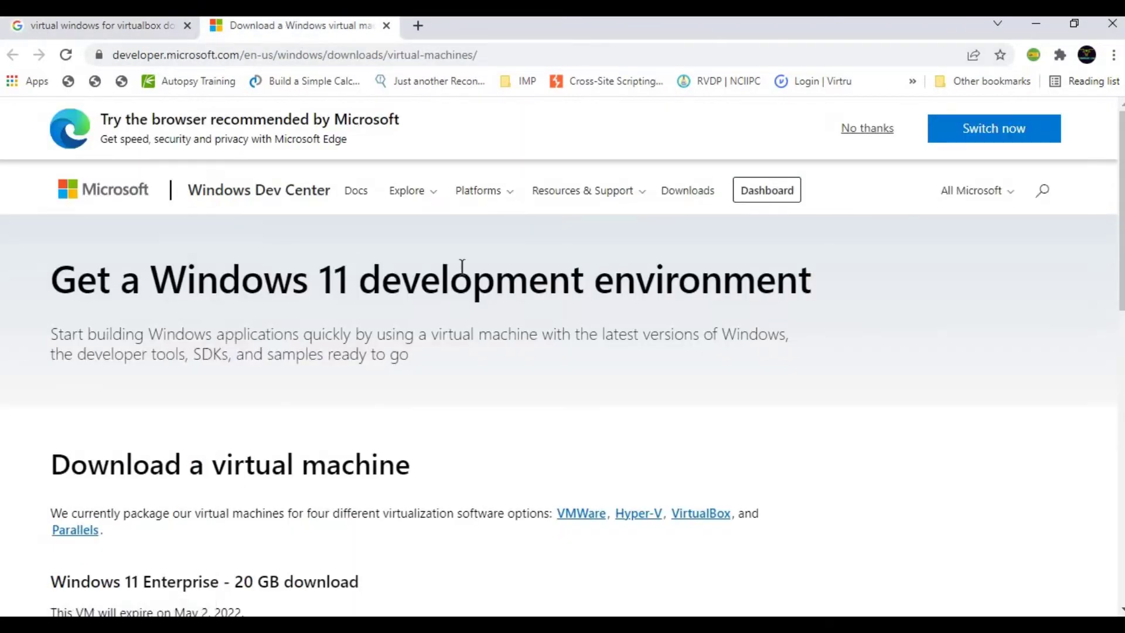
scroll(462, 267, down, 3)
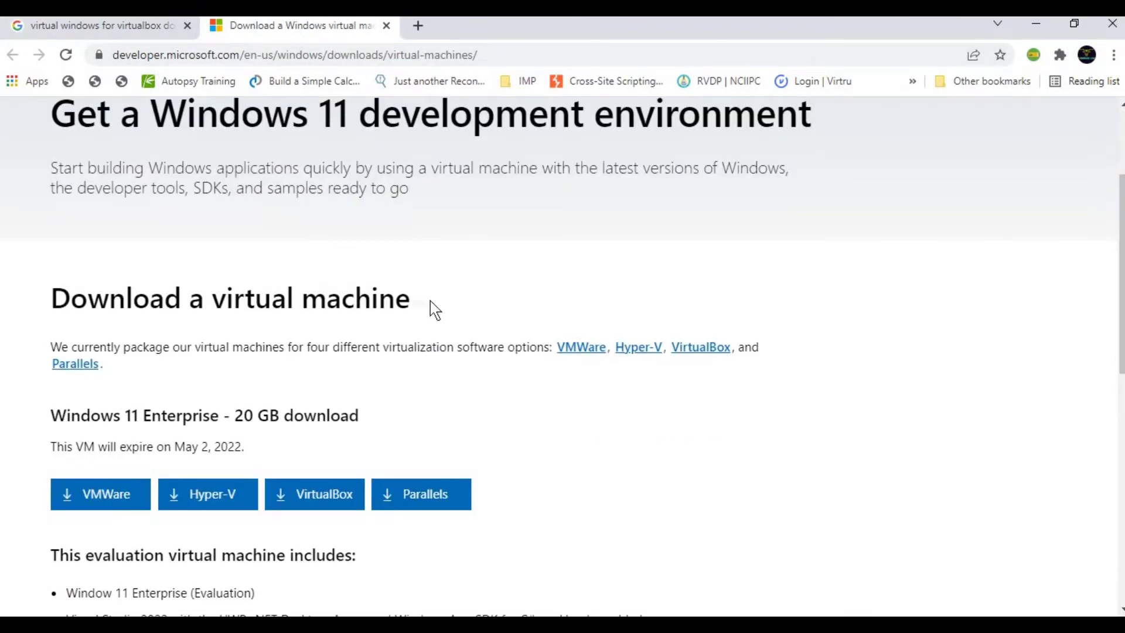
scroll(435, 309, down, 5)
scroll(123, 286, up, 1)
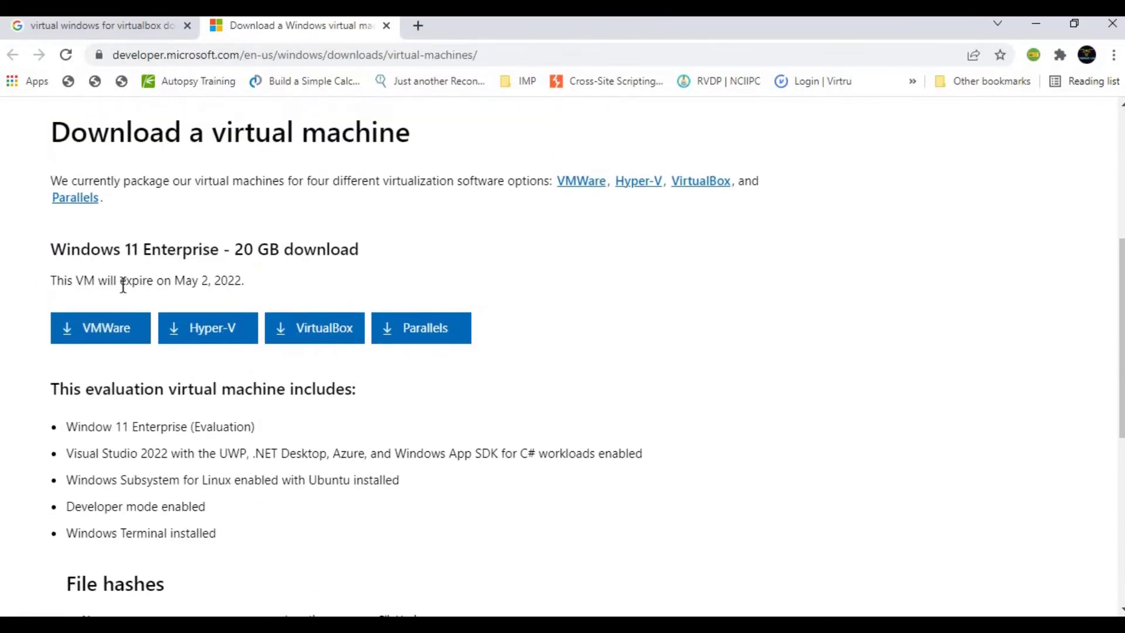
scroll(404, 267, down, 7)
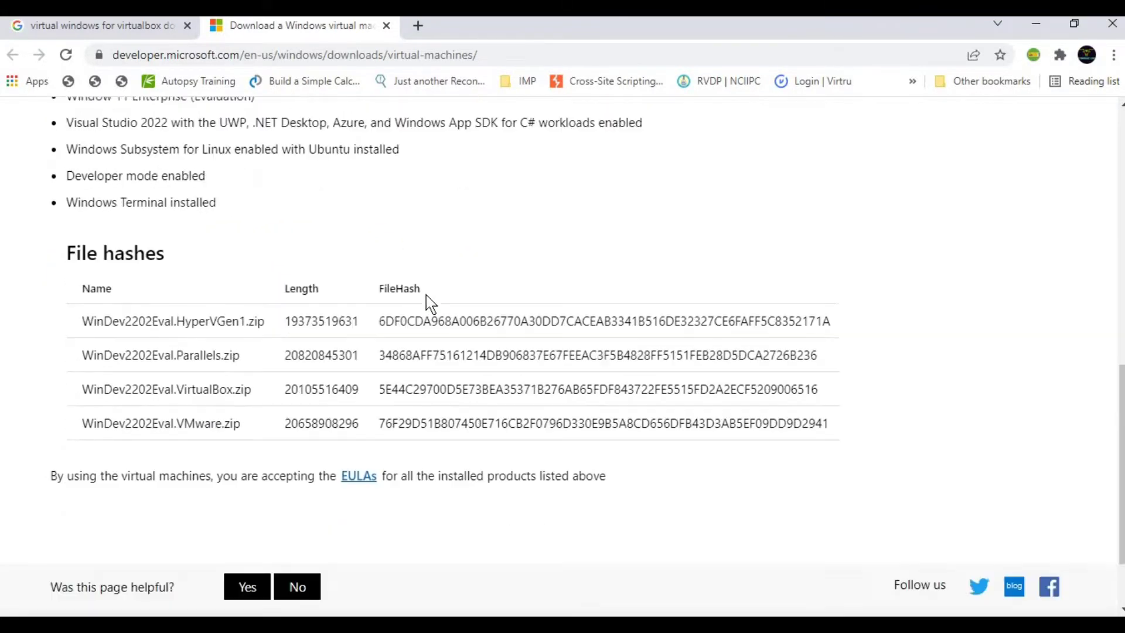
scroll(499, 331, up, 6)
scroll(501, 339, up, 6)
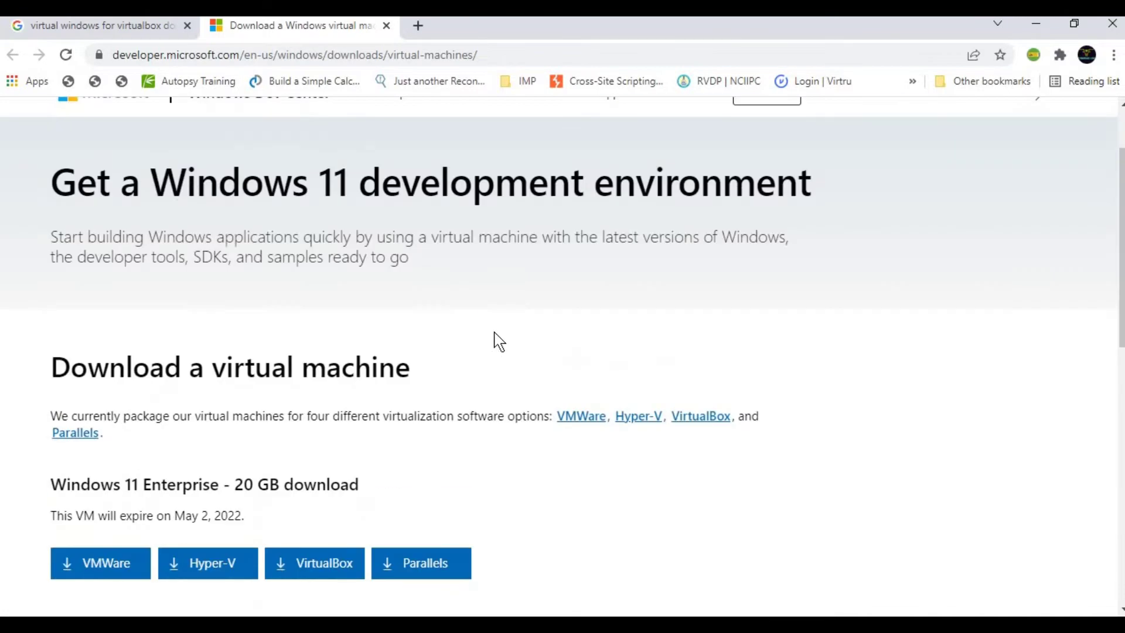
scroll(379, 321, down, 3)
drag(378, 312, 228, 314)
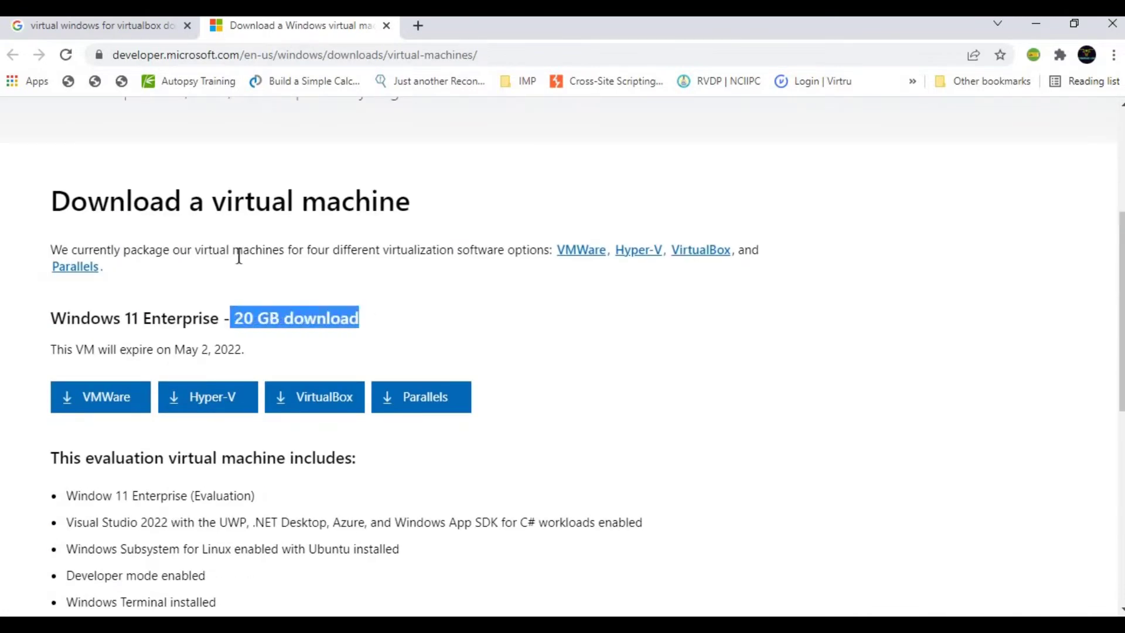
click(120, 27)
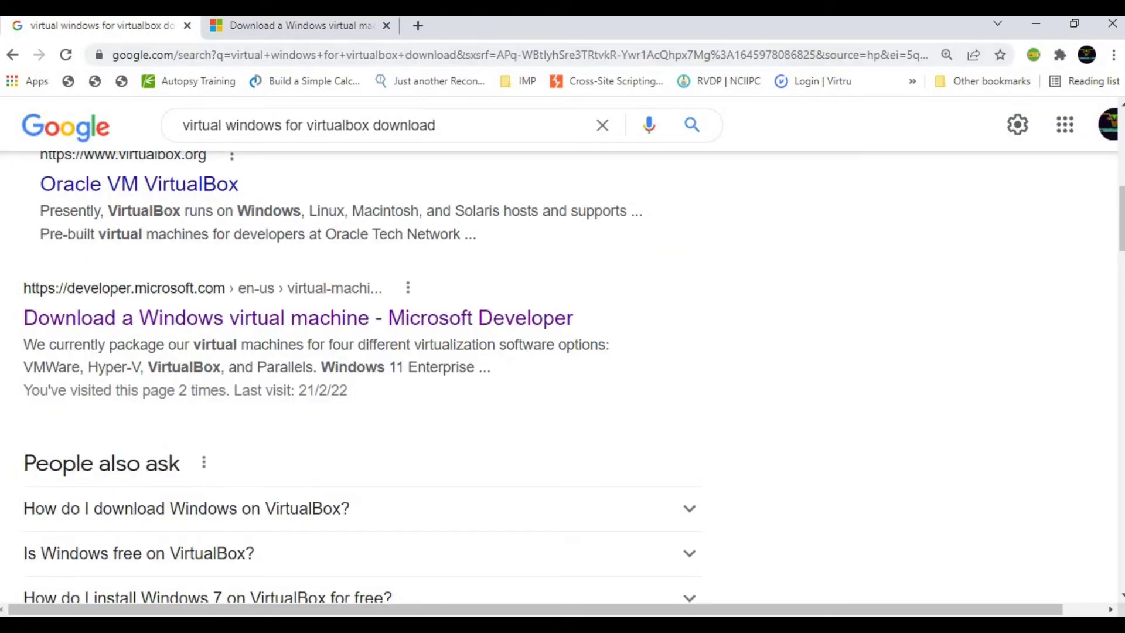
- Close the Microsoft Developer download tab and look through the Google results
click(366, 28)
click(386, 26)
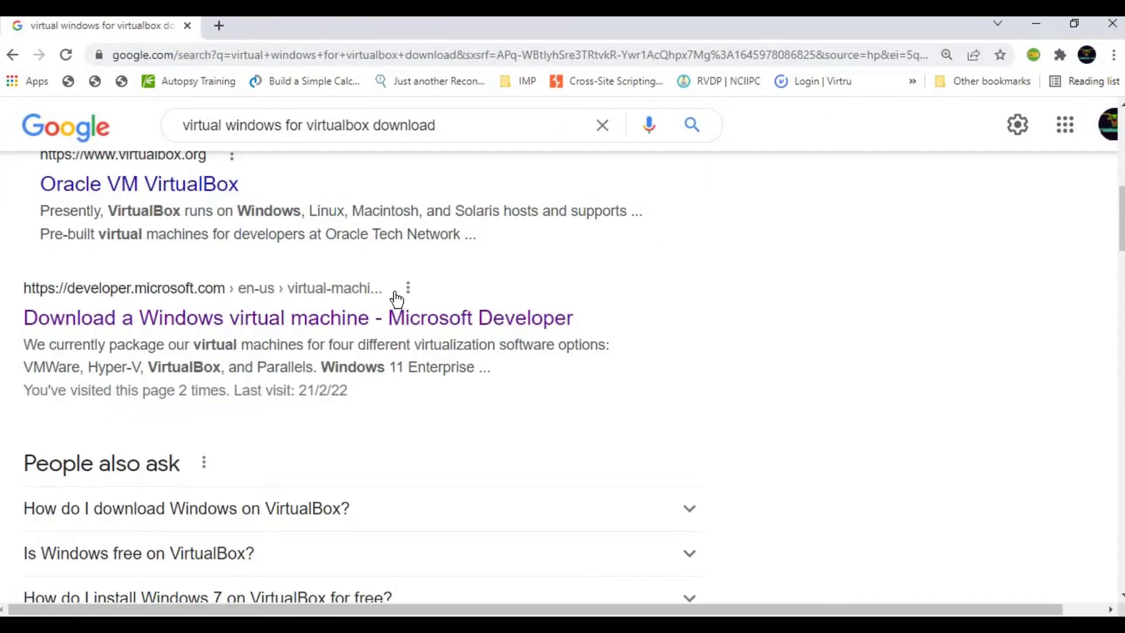
scroll(397, 299, down, 3)
scroll(397, 300, down, 13)
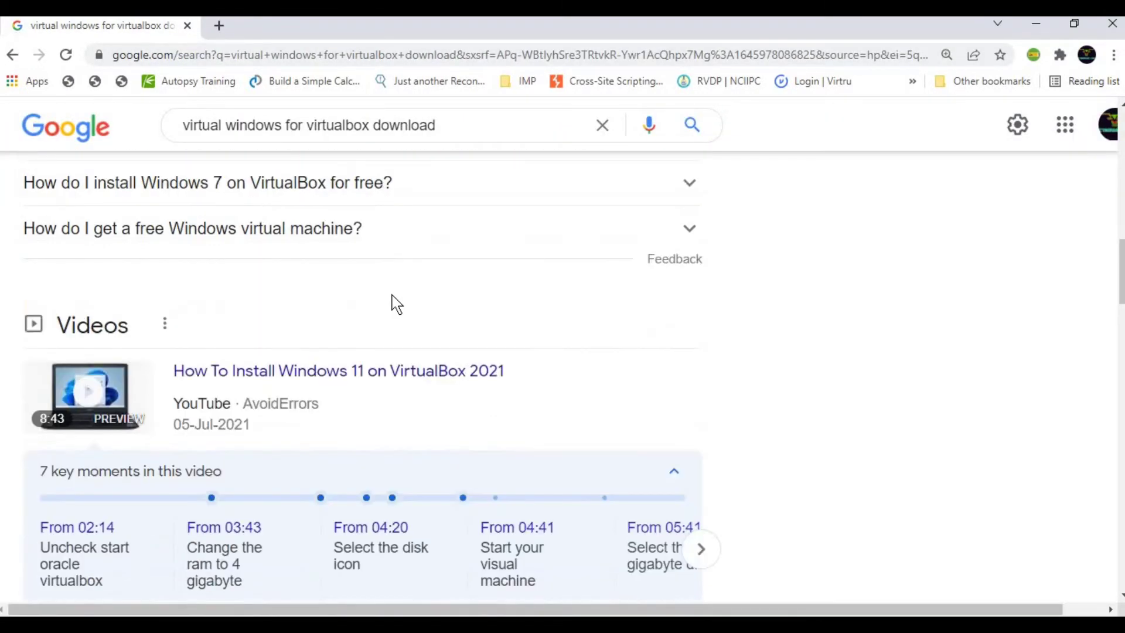
scroll(401, 296, down, 6)
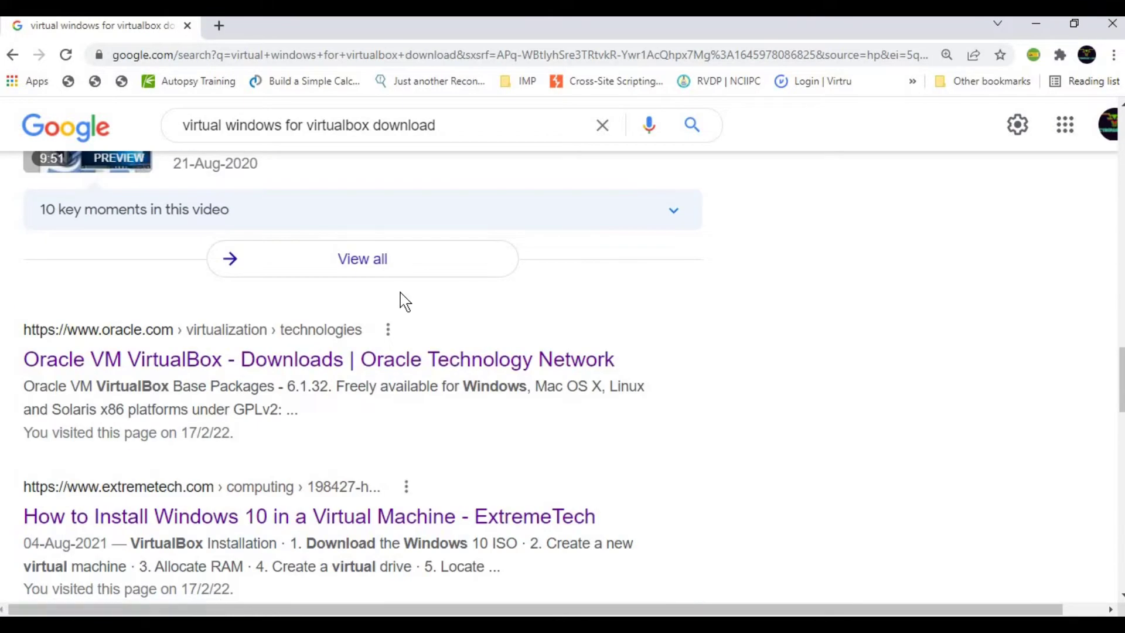
scroll(402, 303, down, 2)
scroll(346, 282, down, 7)
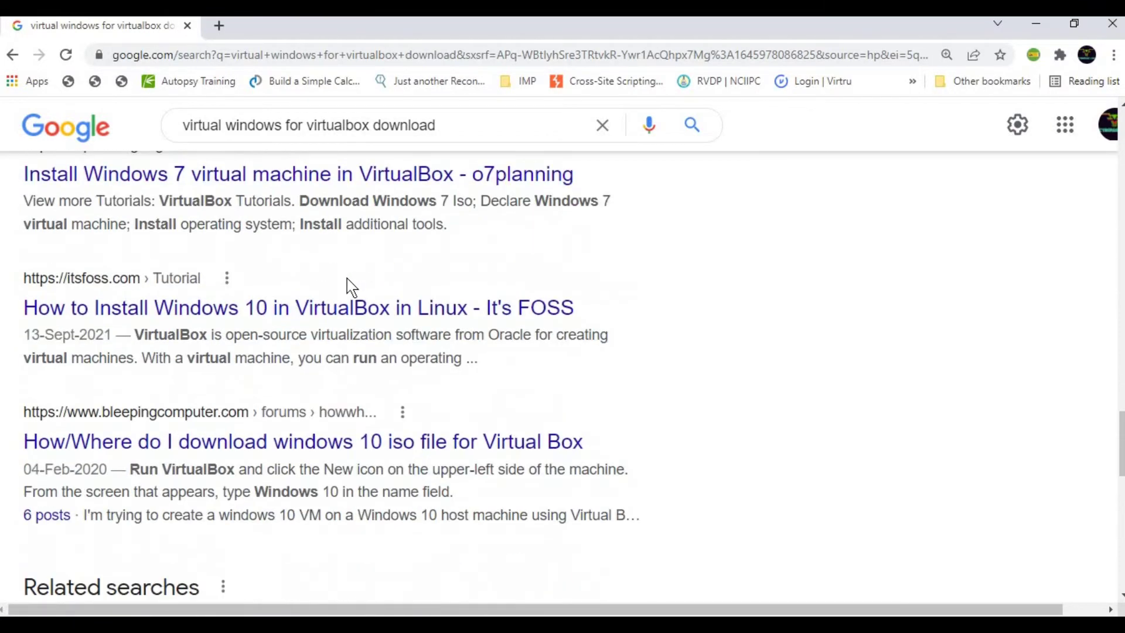
scroll(375, 290, down, 4)
scroll(390, 295, up, 20)
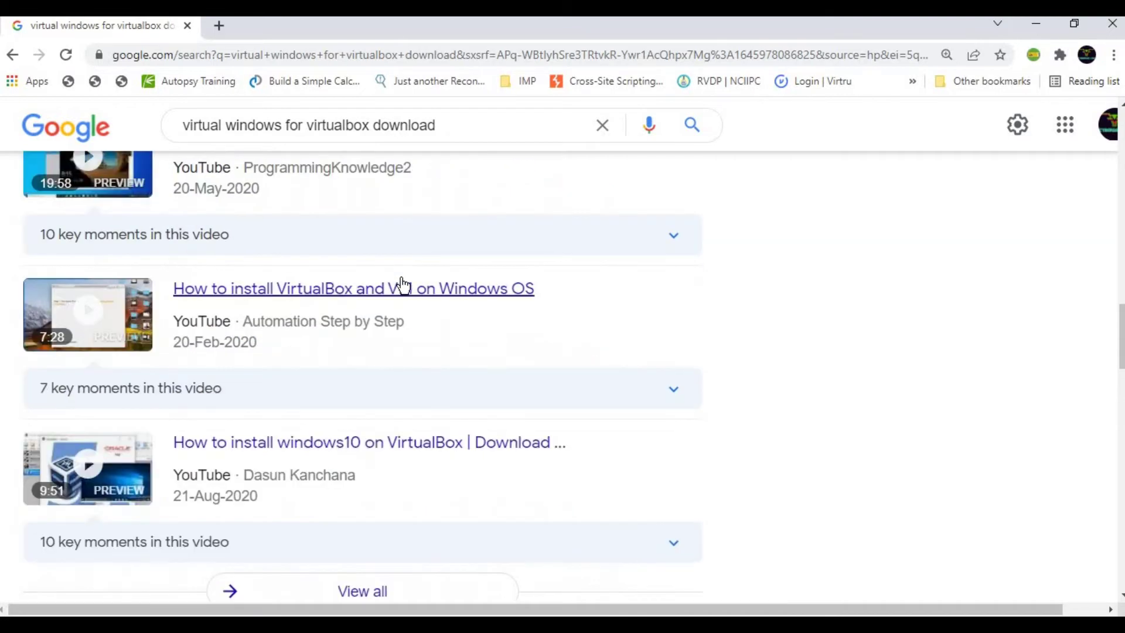
scroll(402, 287, up, 8)
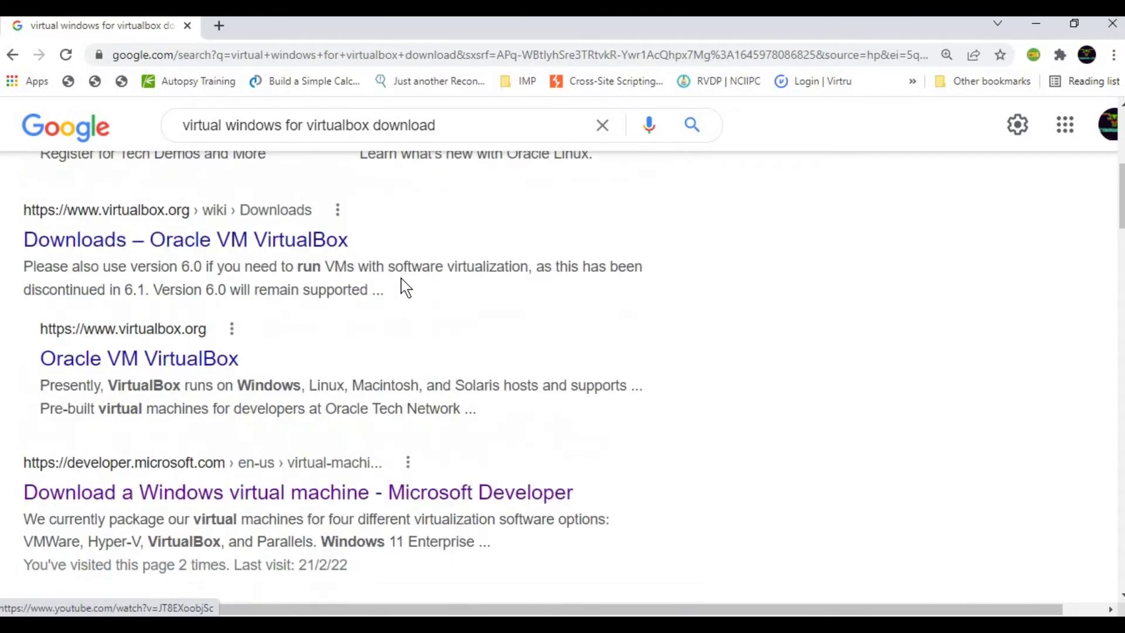
scroll(401, 282, up, 3)
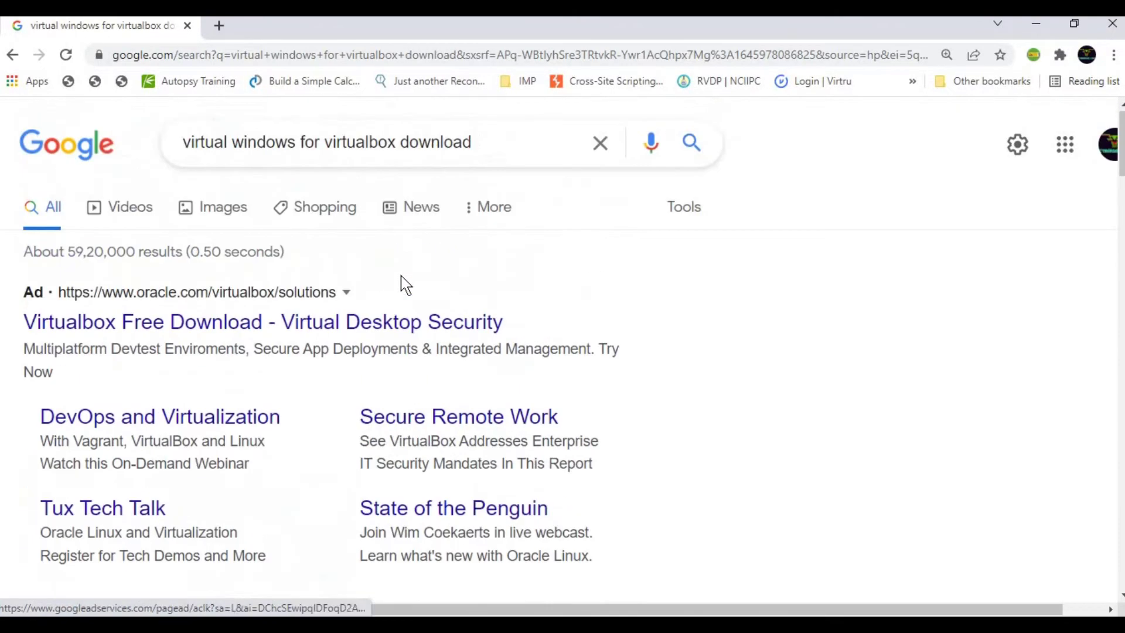
- Refine the Google search by adding 'microsoft' to the query
click(510, 148)
text(micro)
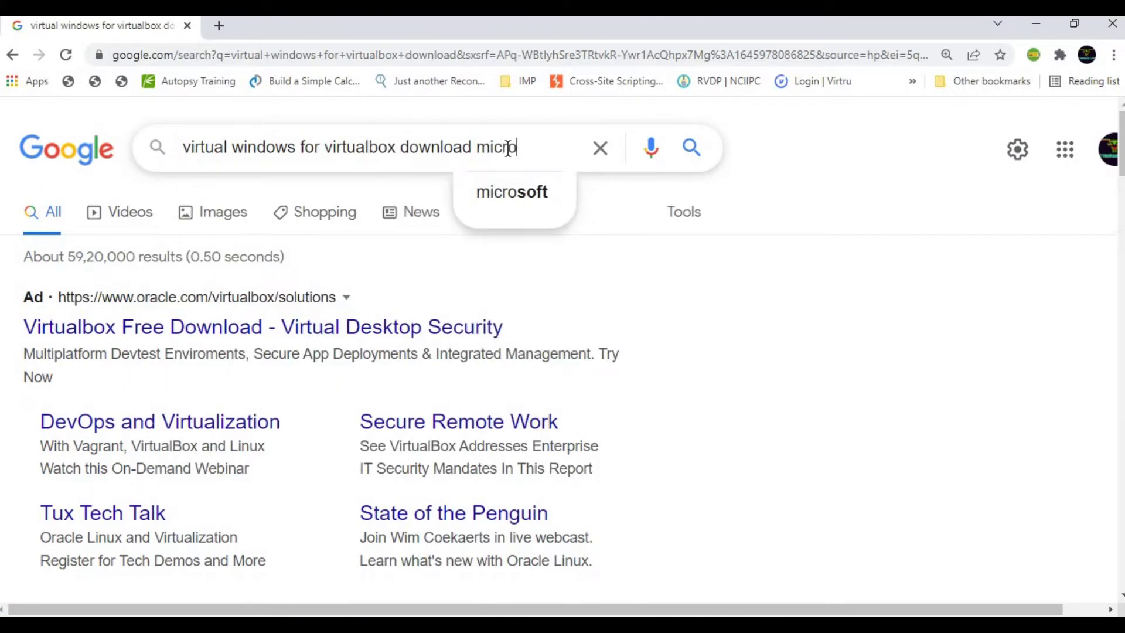
text(soft)
key(Return)
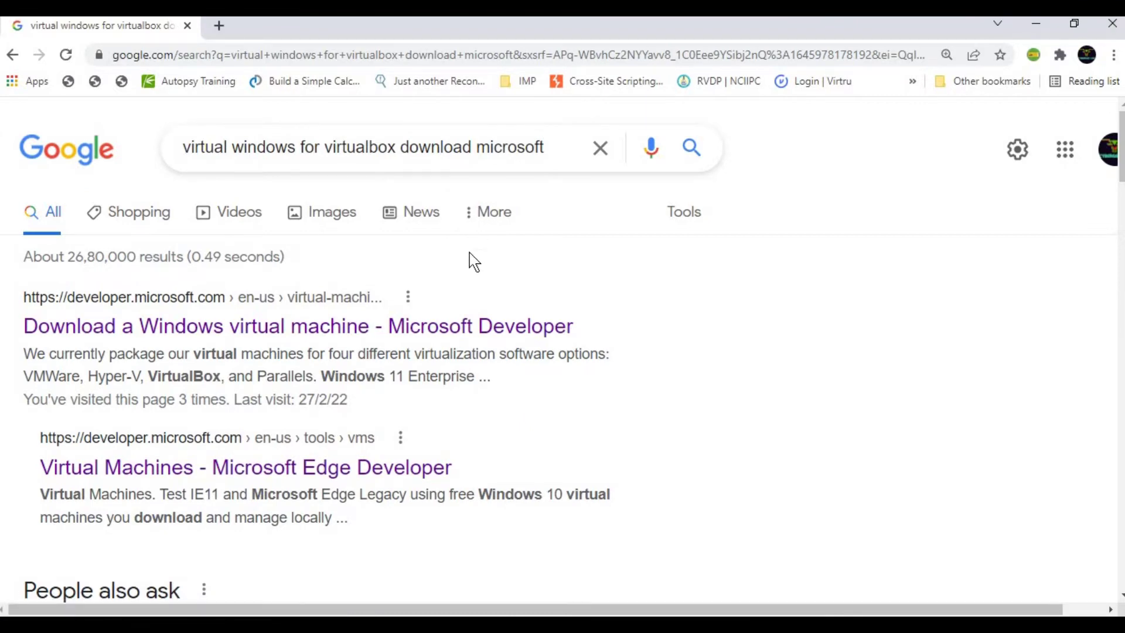
- Open the 'Virtual Machines – Microsoft Edge Developer' result in a new tab and switch to it
scroll(391, 258, down, 2)
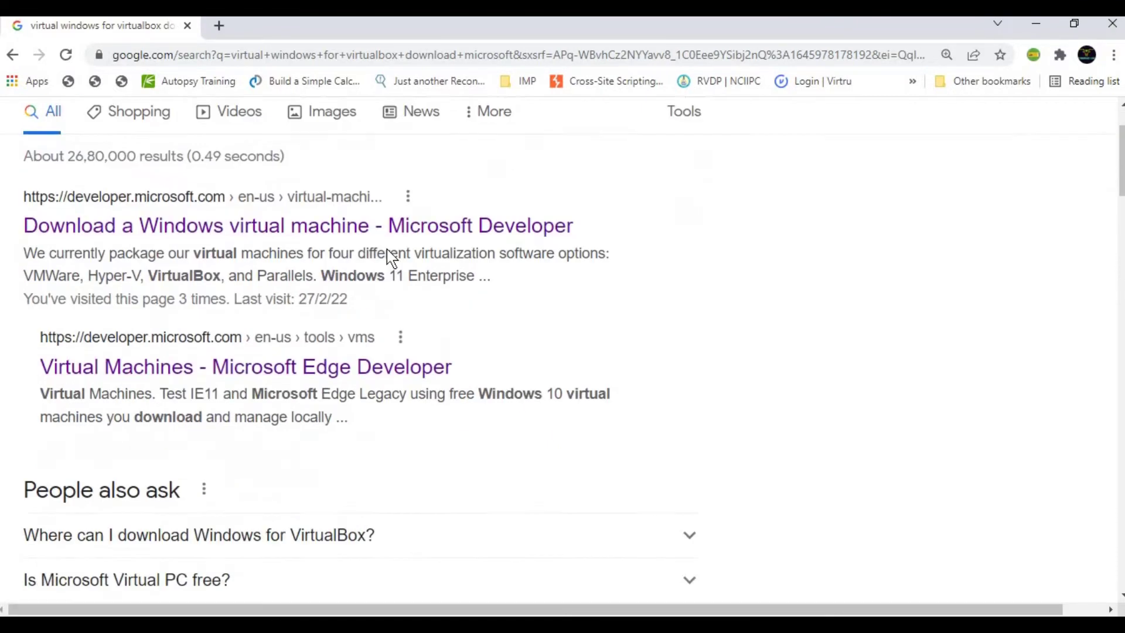
scroll(391, 257, down, 1)
scroll(341, 289, up, 2)
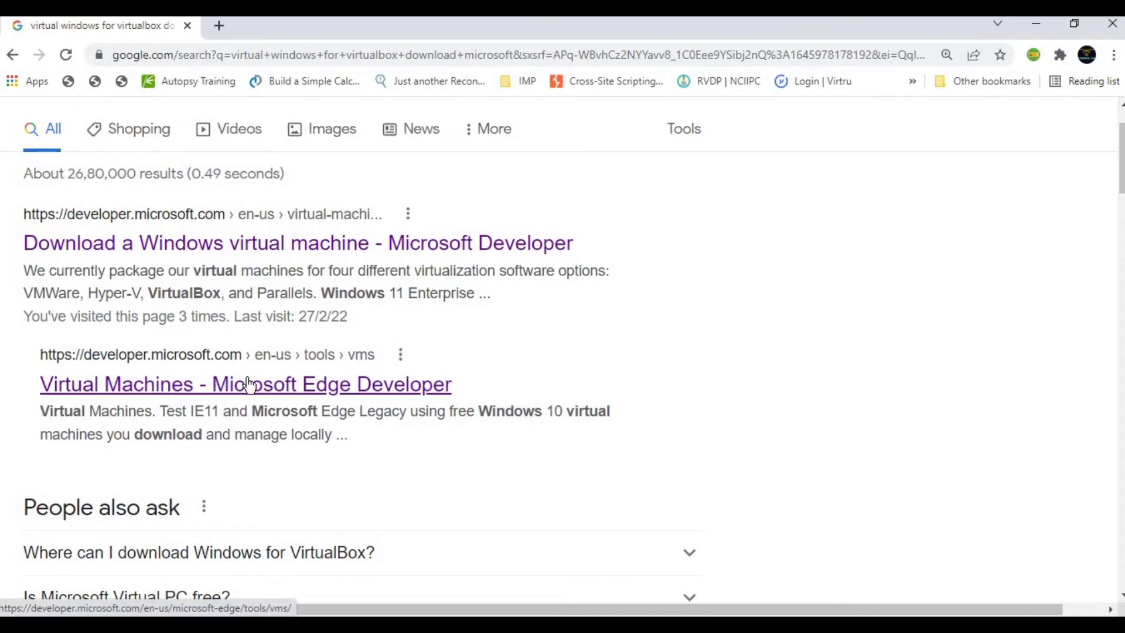
right_click(301, 391)
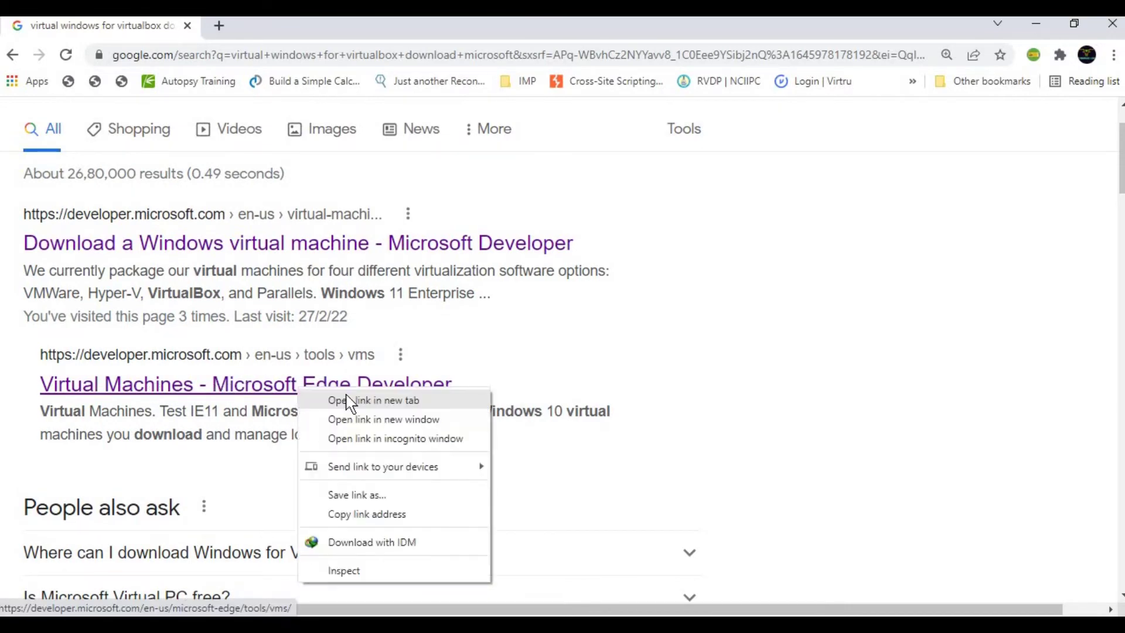
click(346, 397)
click(314, 27)
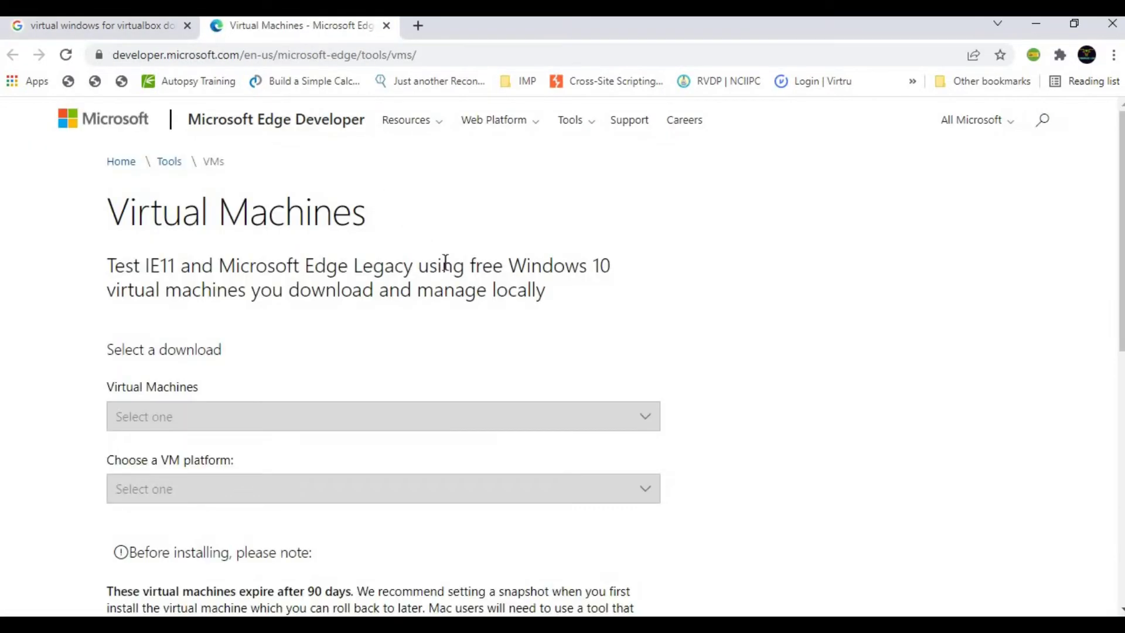
click(129, 25)
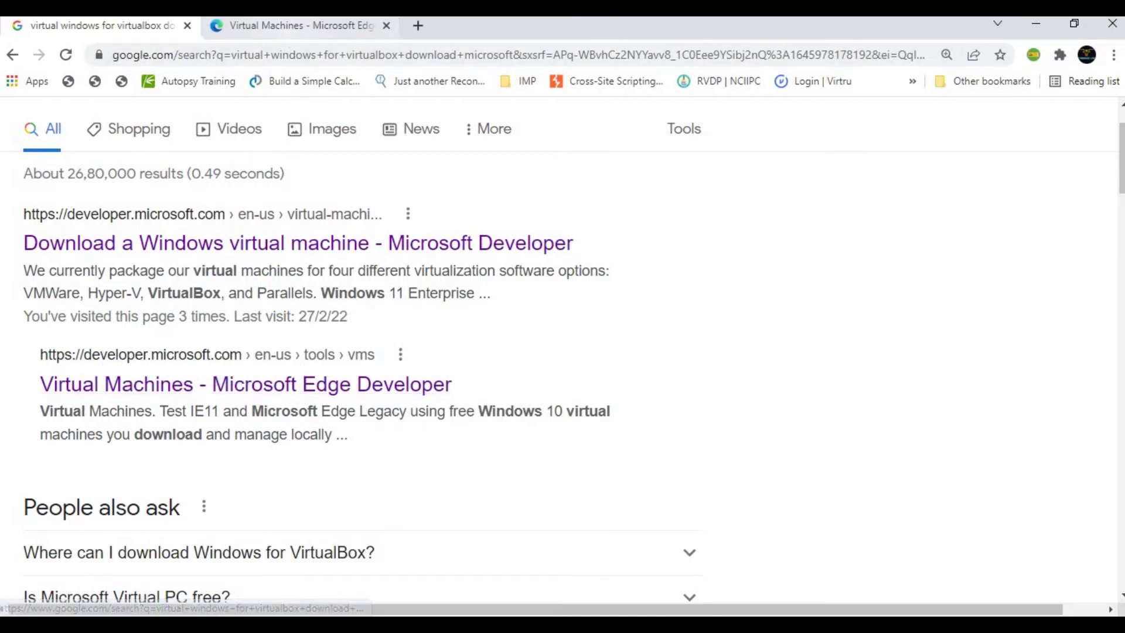
click(314, 25)
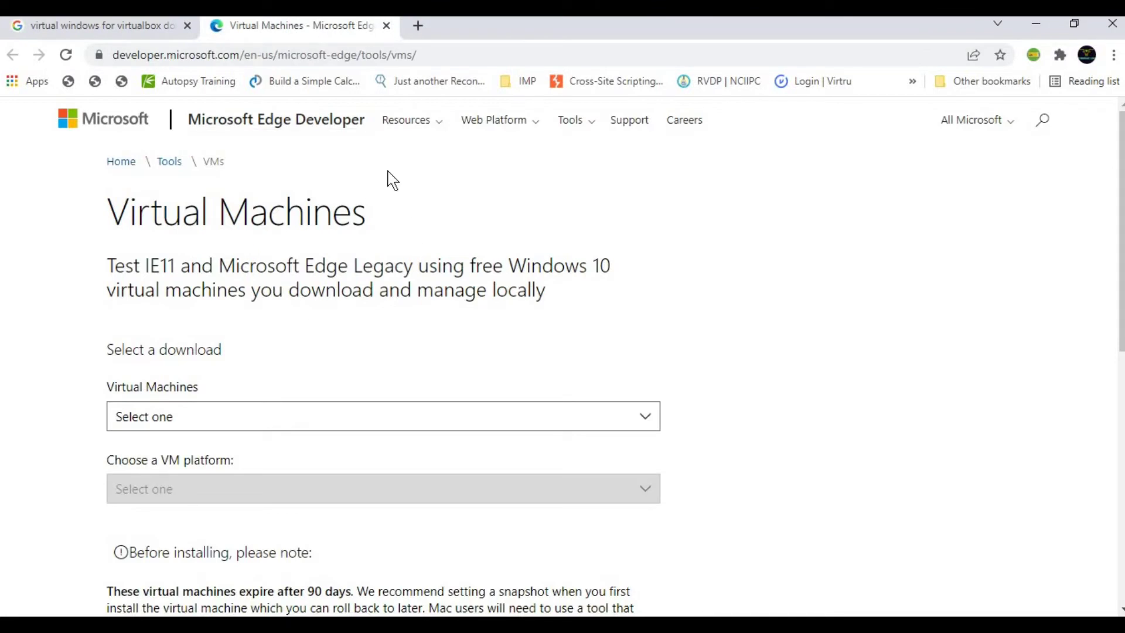
scroll(302, 297, down, 1)
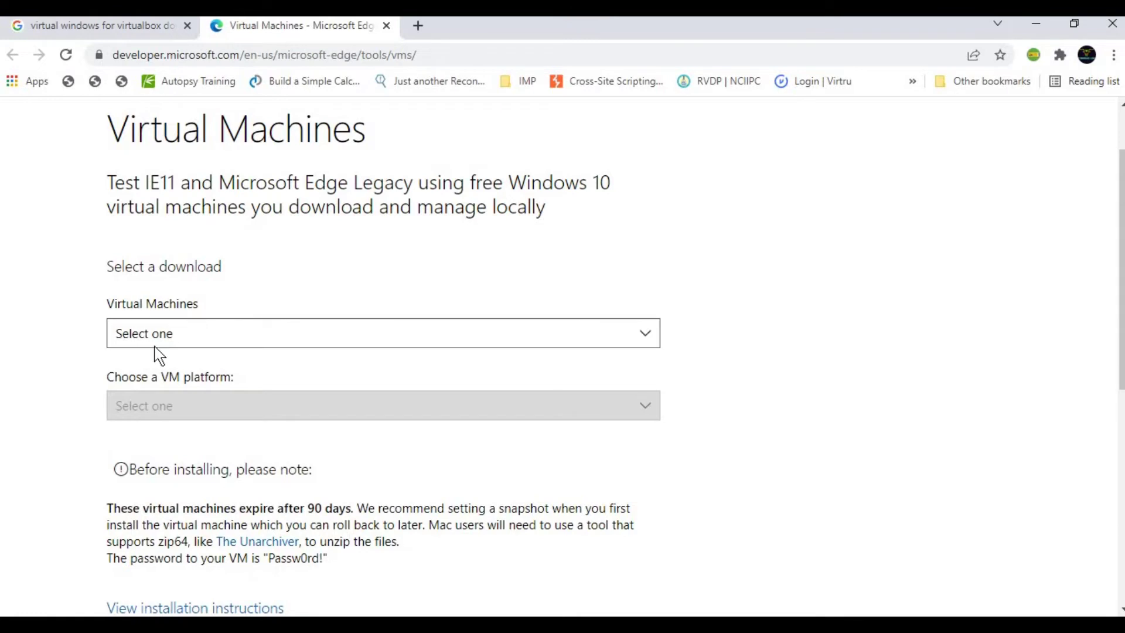
drag(206, 314, 101, 303)
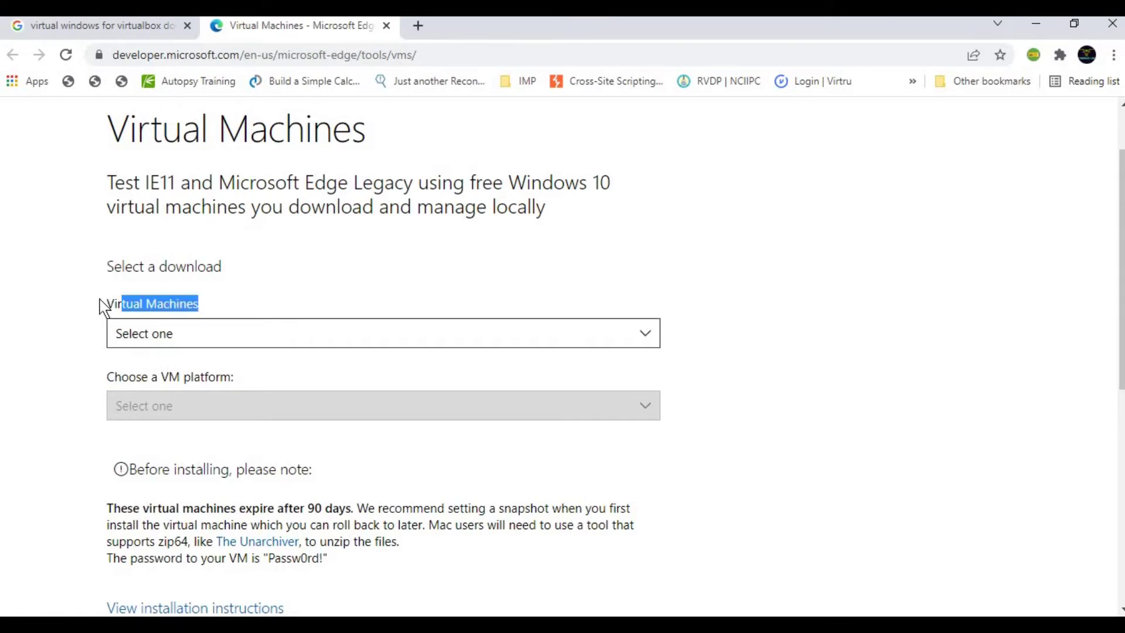
- Select 'IE10 on Win7 (x86)' from the Virtual Machines dropdown
click(209, 339)
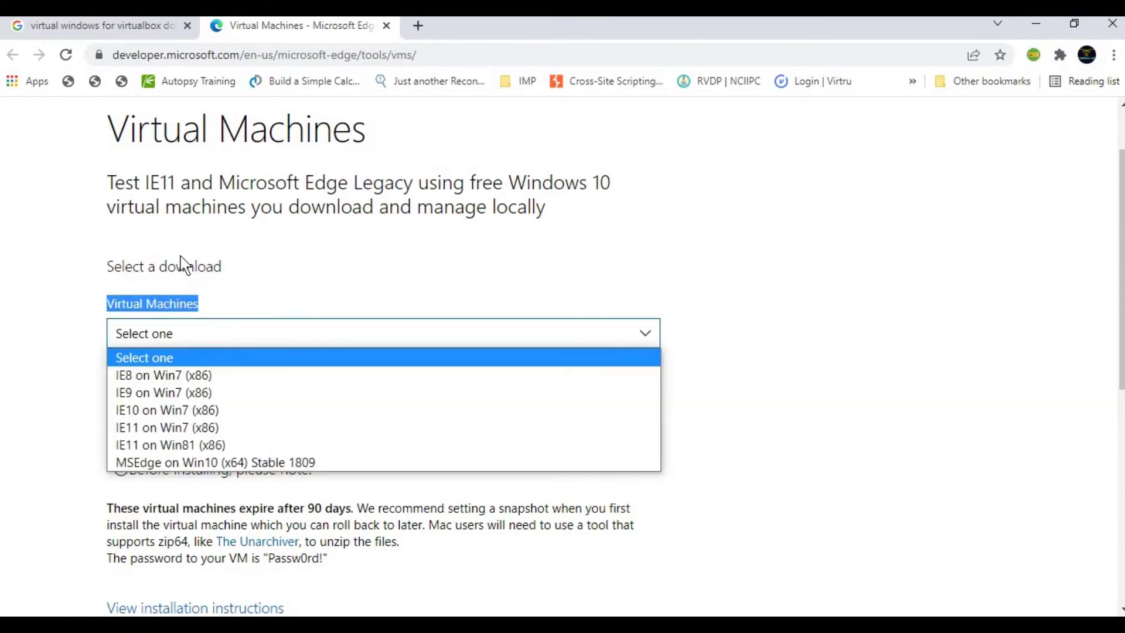
click(332, 255)
click(272, 333)
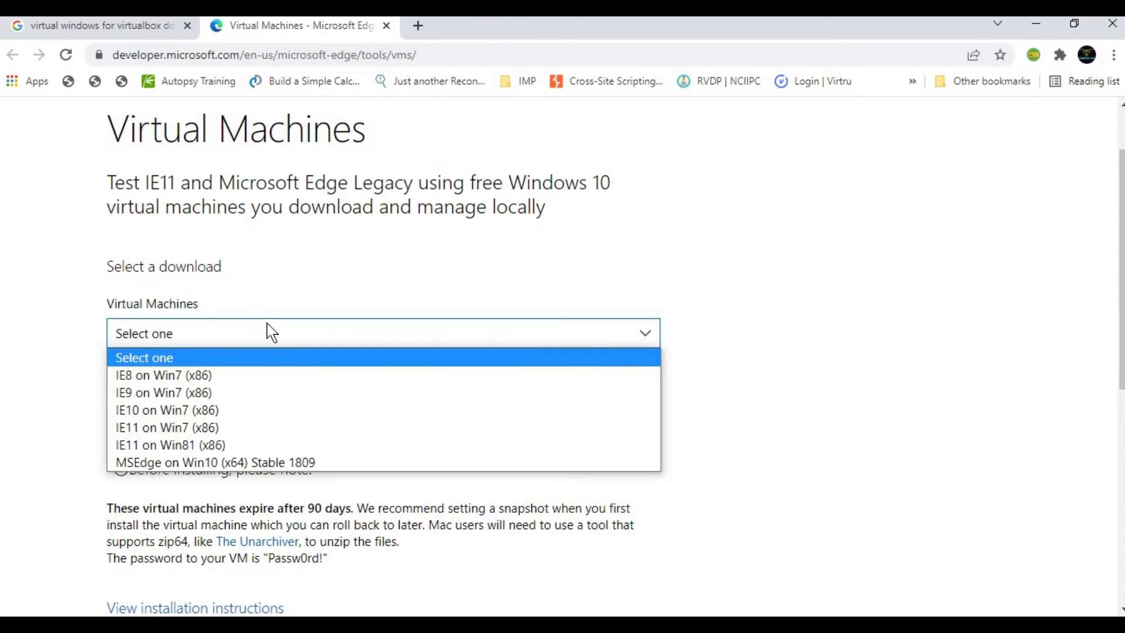
click(177, 410)
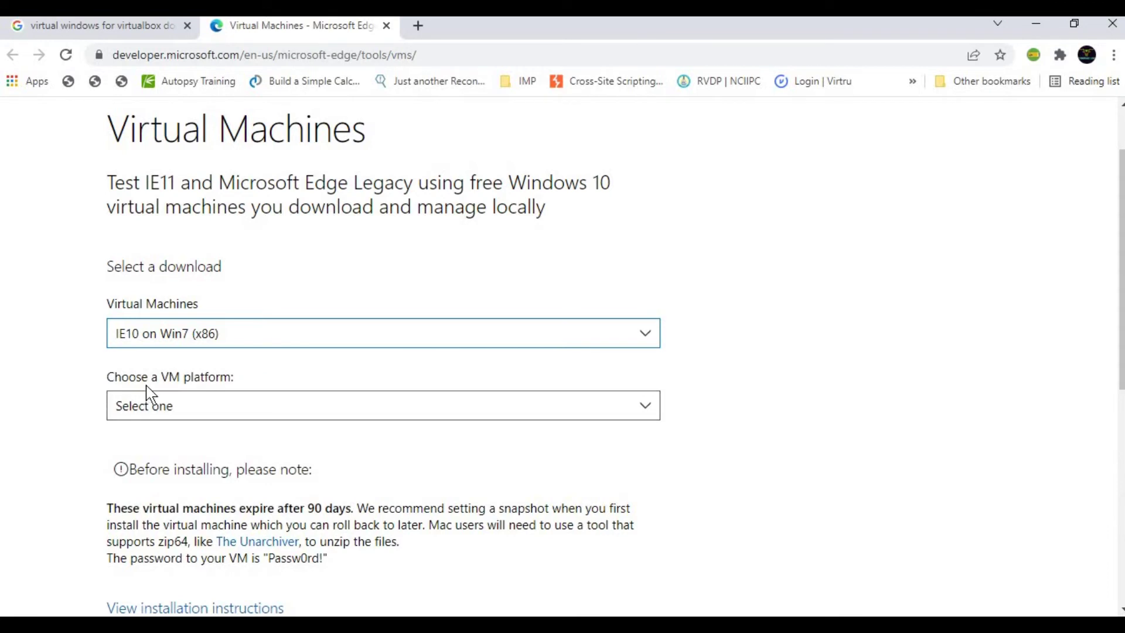
drag(239, 377, 110, 385)
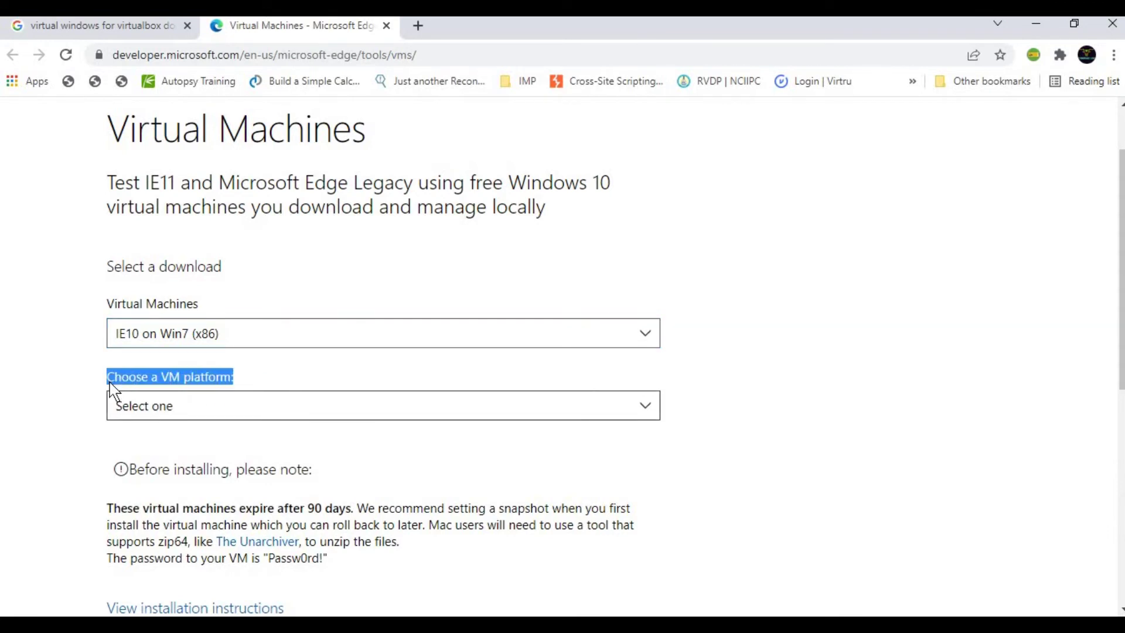
- Choose VirtualBox as the VM platform and start the 4.7 GB IE10.Win7.VirtualBox.zip download
click(314, 387)
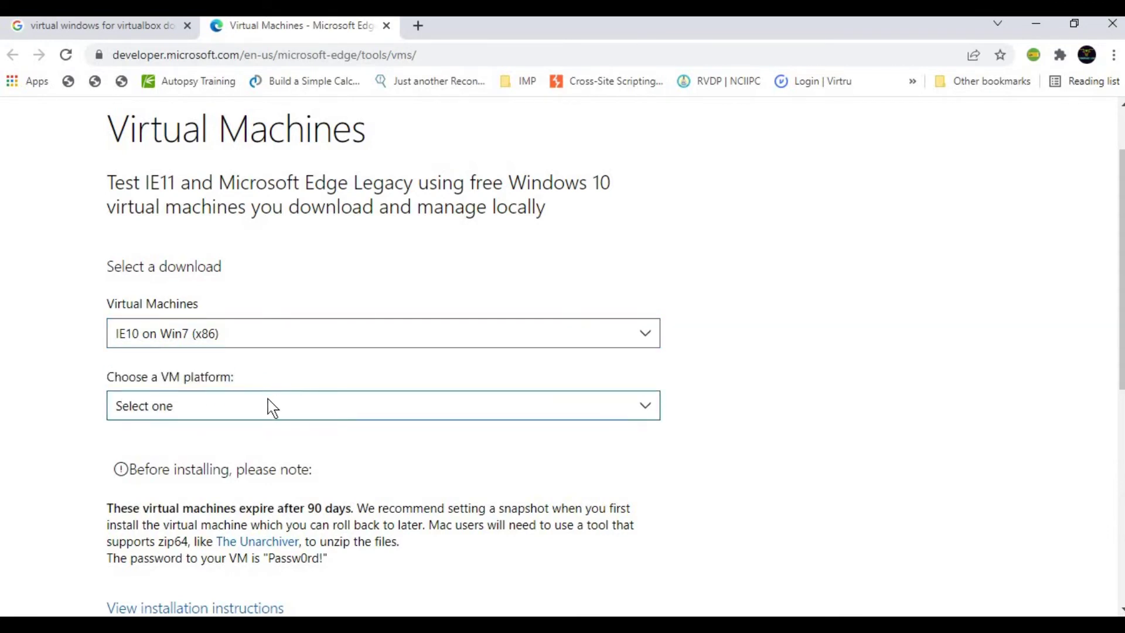
click(270, 404)
click(159, 447)
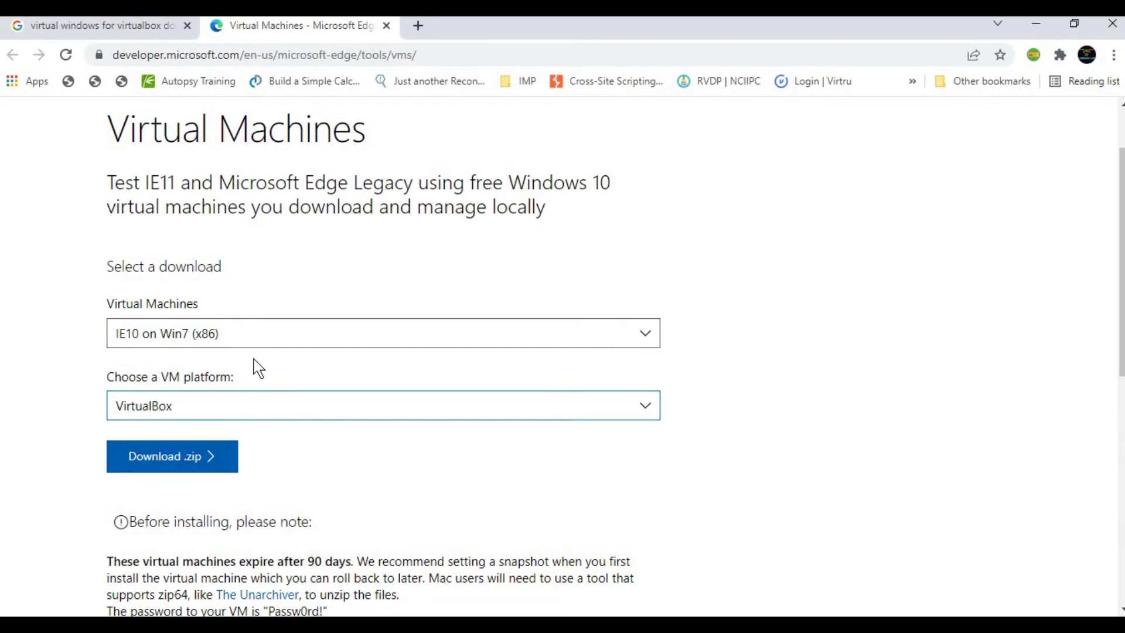
click(145, 465)
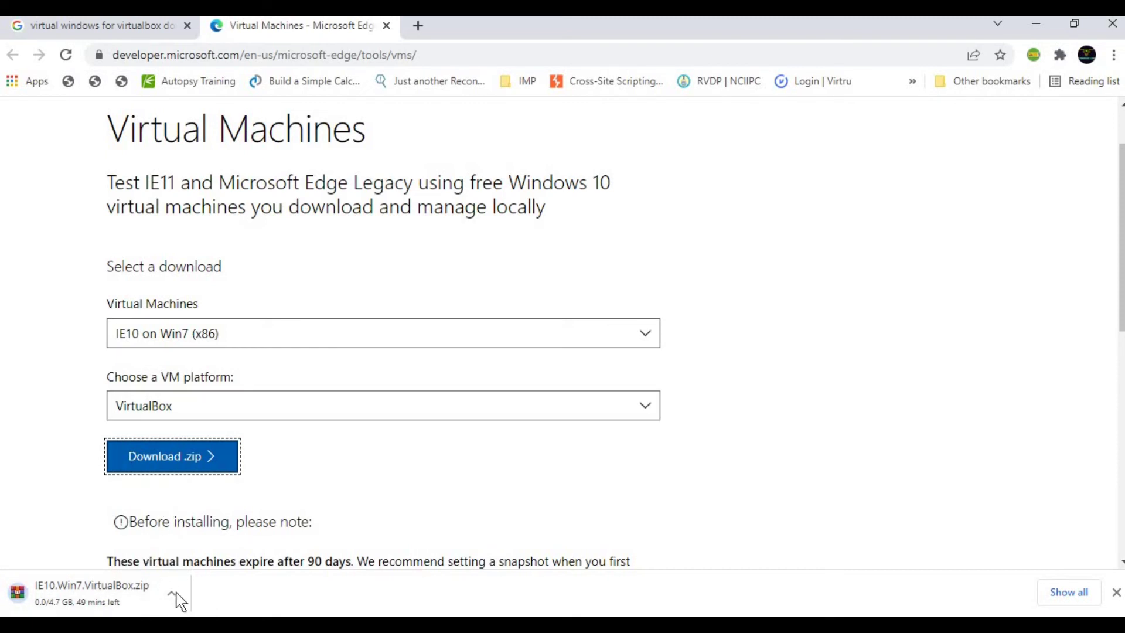
- Cancel the in-progress IE10.Win7.VirtualBox.zip download from the download bar
click(171, 599)
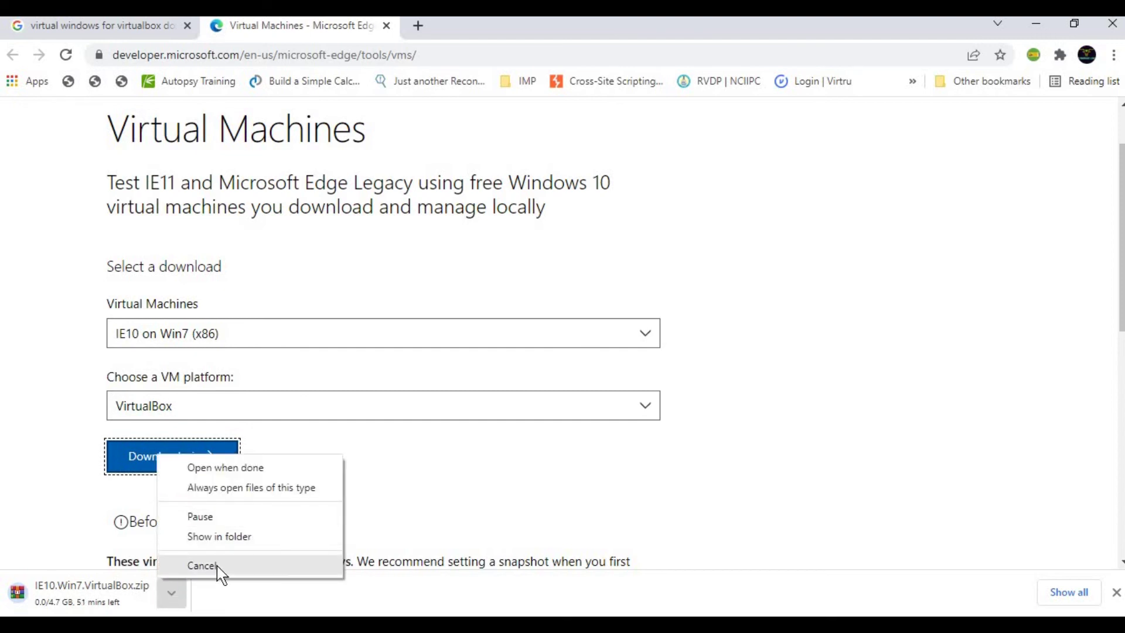
click(202, 565)
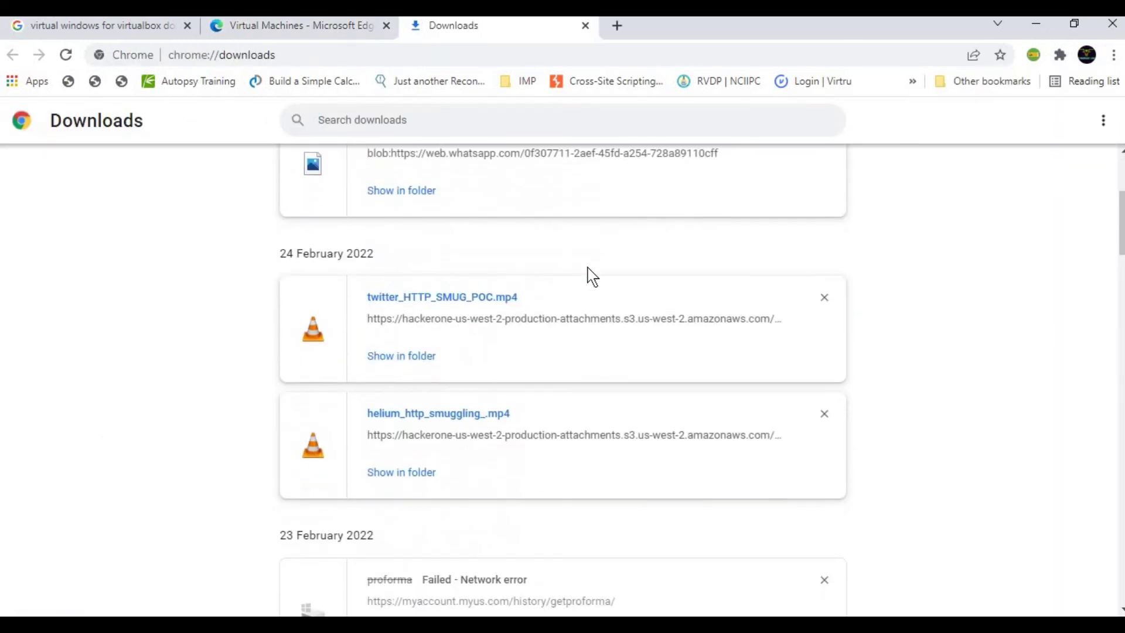
scroll(590, 271, down, 10)
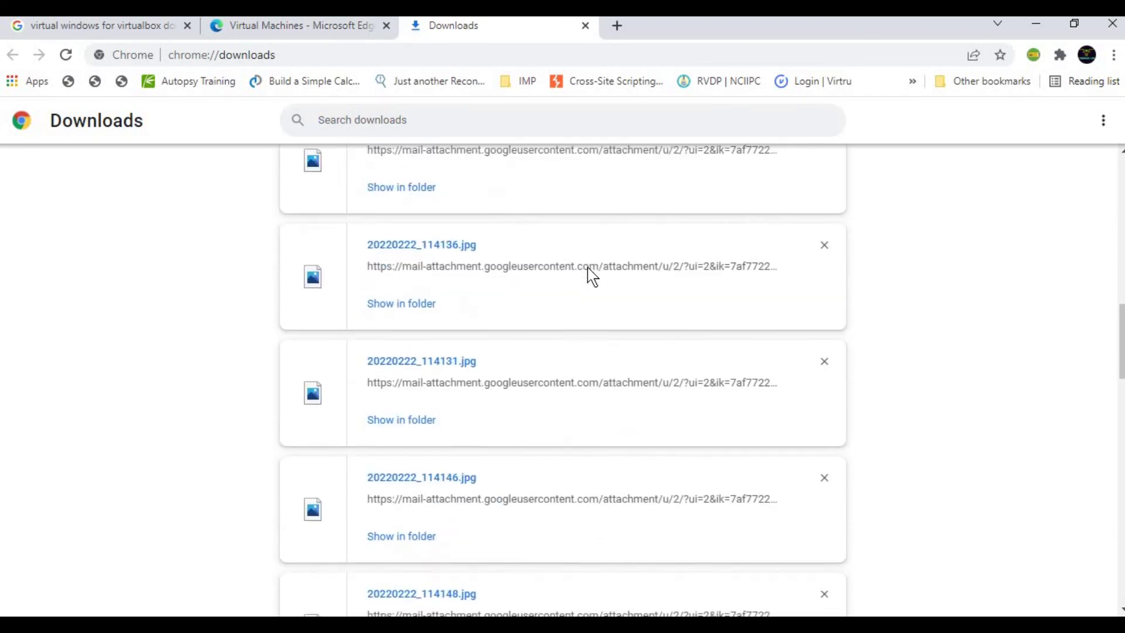
- Check the Downloads list, which shows an earlier IE9.Win7.VirtualBox.zip, then return to the Virtual Machines tab
scroll(589, 270, down, 4)
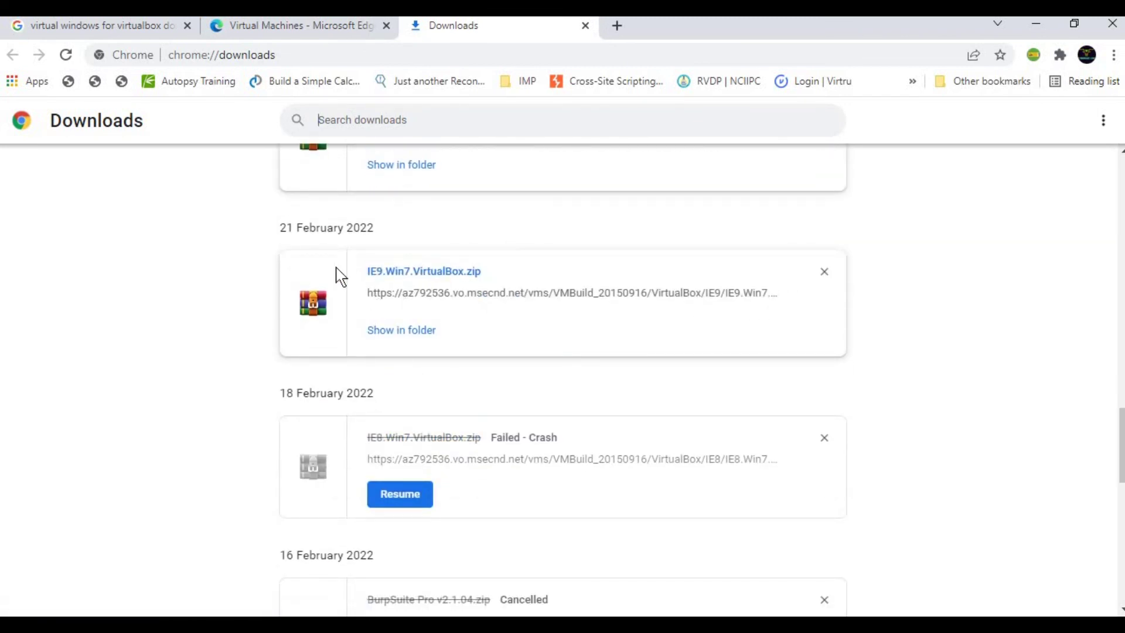
scroll(472, 284, down, 1)
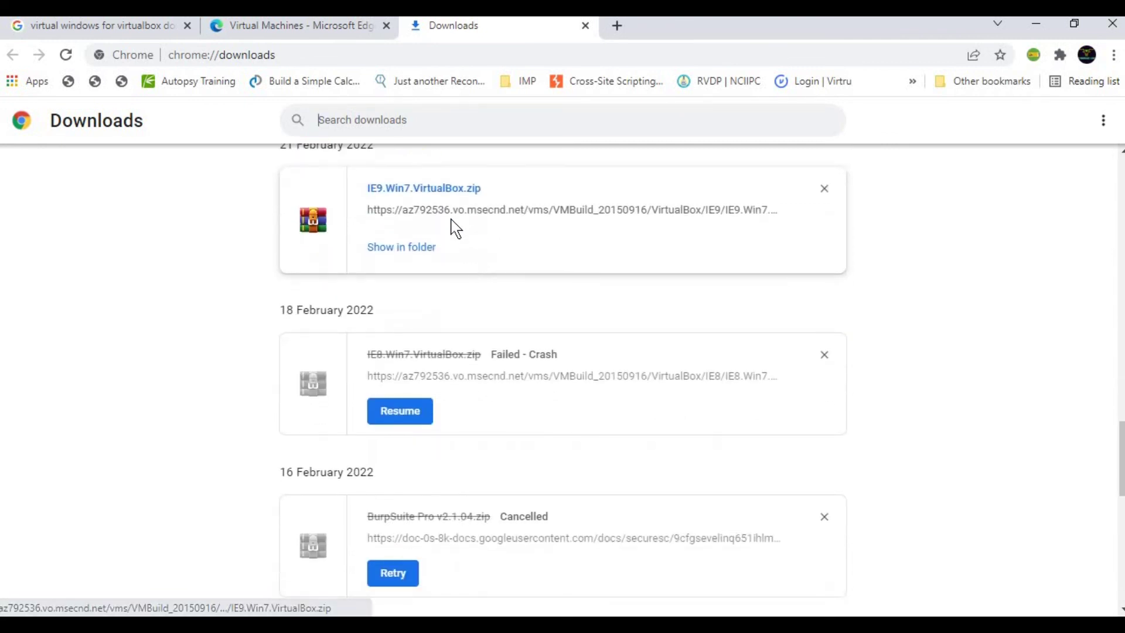
scroll(460, 230, up, 1)
click(327, 35)
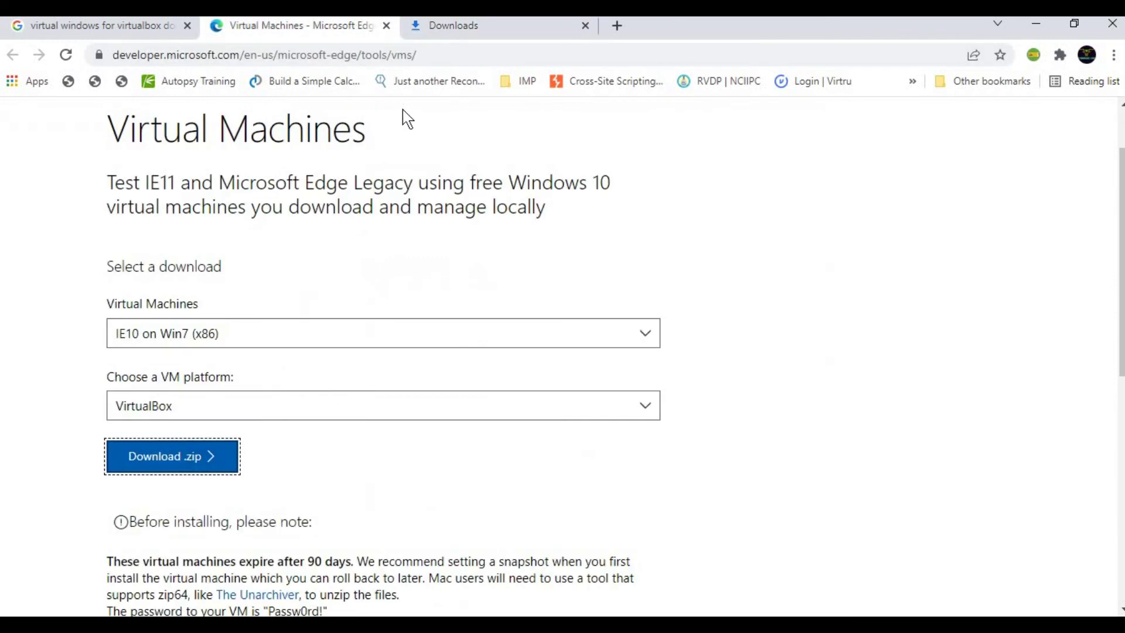